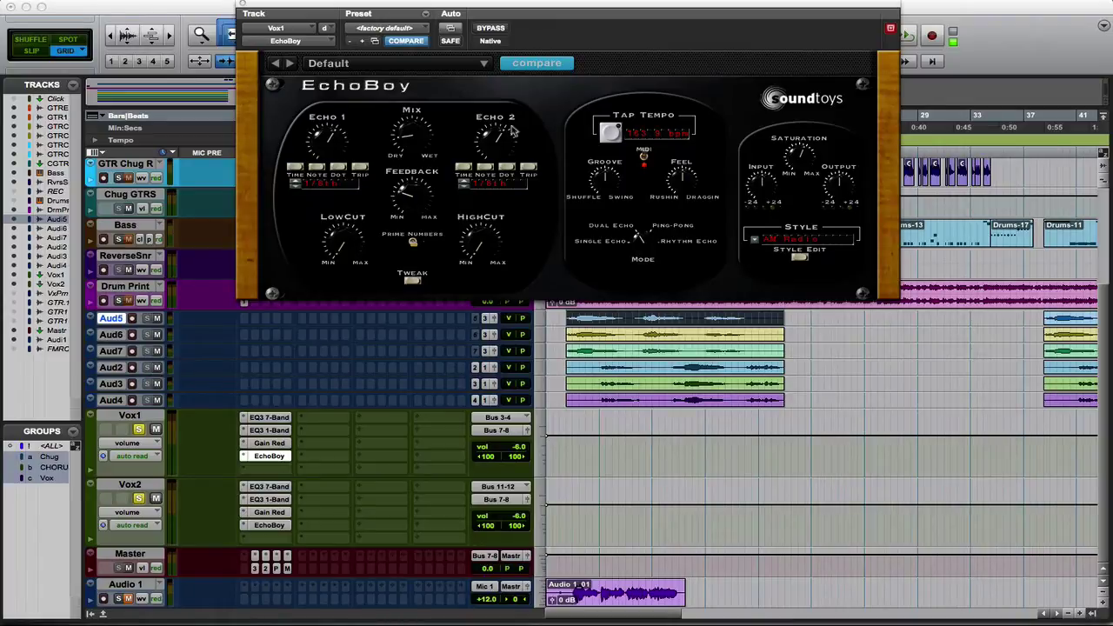
# Step: Load the <factory default> preset on Vox1's EchoBoy
pyautogui.click(392, 66)
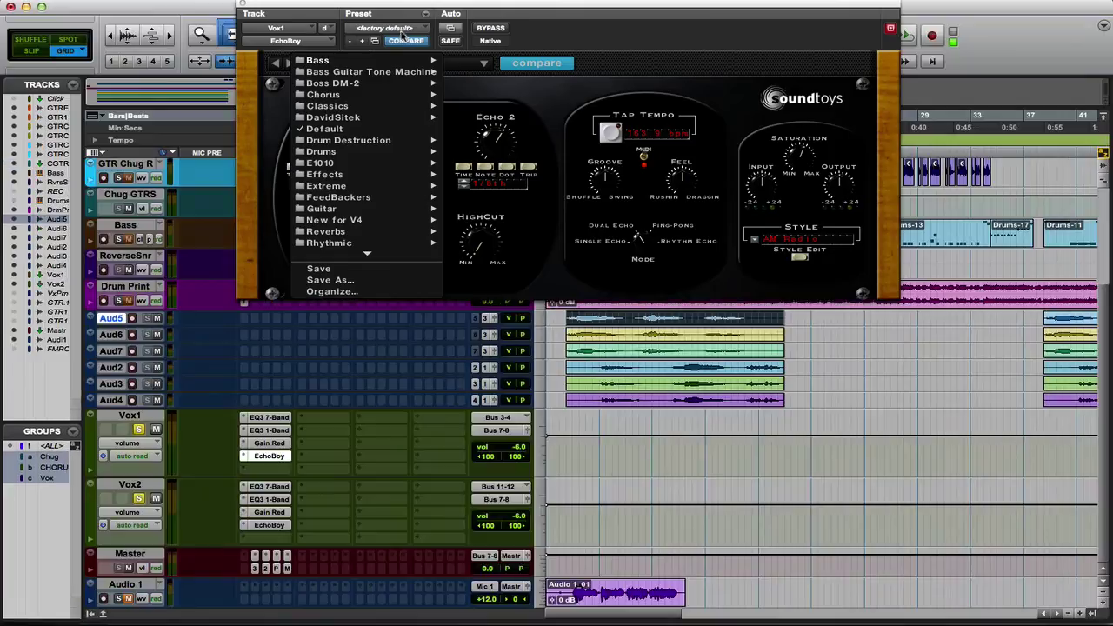
pyautogui.click(402, 33)
pyautogui.click(402, 33)
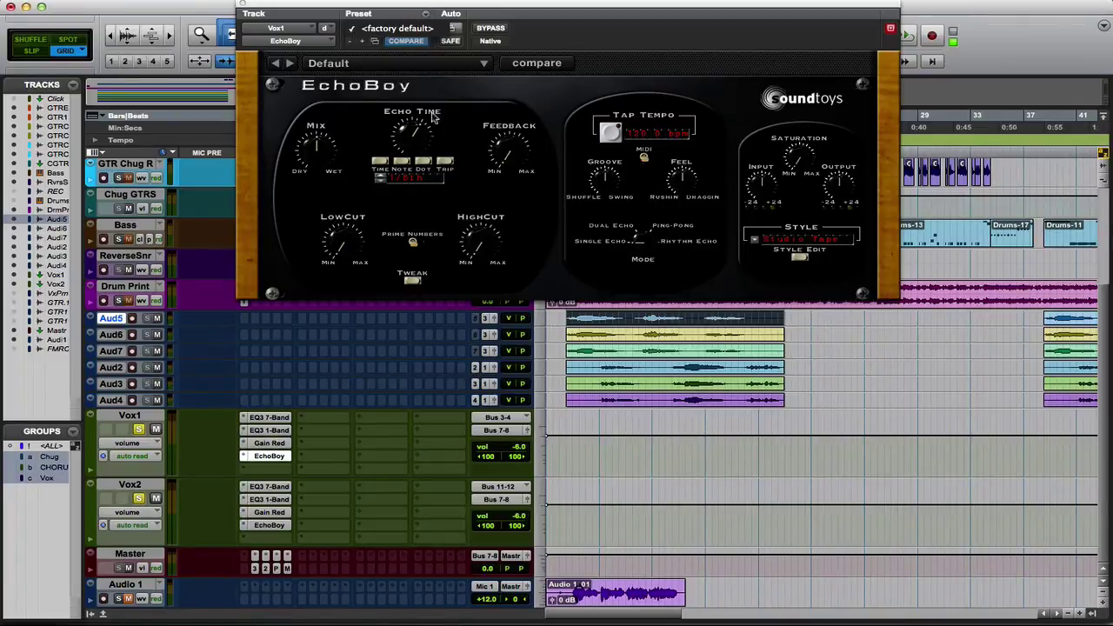
# Step: Step the Echo Time display to other values and back to the original
pyautogui.click(381, 178)
pyautogui.click(380, 181)
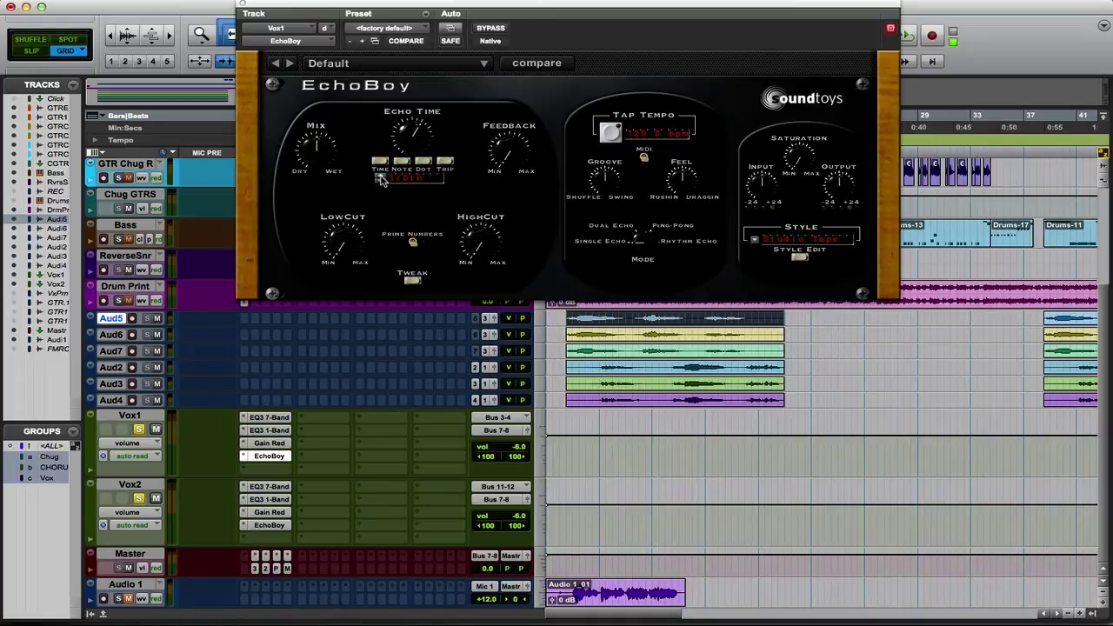
pyautogui.click(379, 186)
pyautogui.click(379, 186)
# Step: Tweak Echo Time, adjust Feedback, and raise HighCut and LowCut on Vox1's EchoBoy
pyautogui.moveTo(416, 131)
pyautogui.mouseDown()
pyautogui.moveTo(419, 150)
pyautogui.moveTo(415, 131)
pyautogui.mouseUp()
pyautogui.moveTo(511, 148)
pyautogui.mouseDown()
pyautogui.moveTo(507, 130)
pyautogui.moveTo(503, 153)
pyautogui.moveTo(498, 132)
pyautogui.mouseUp()
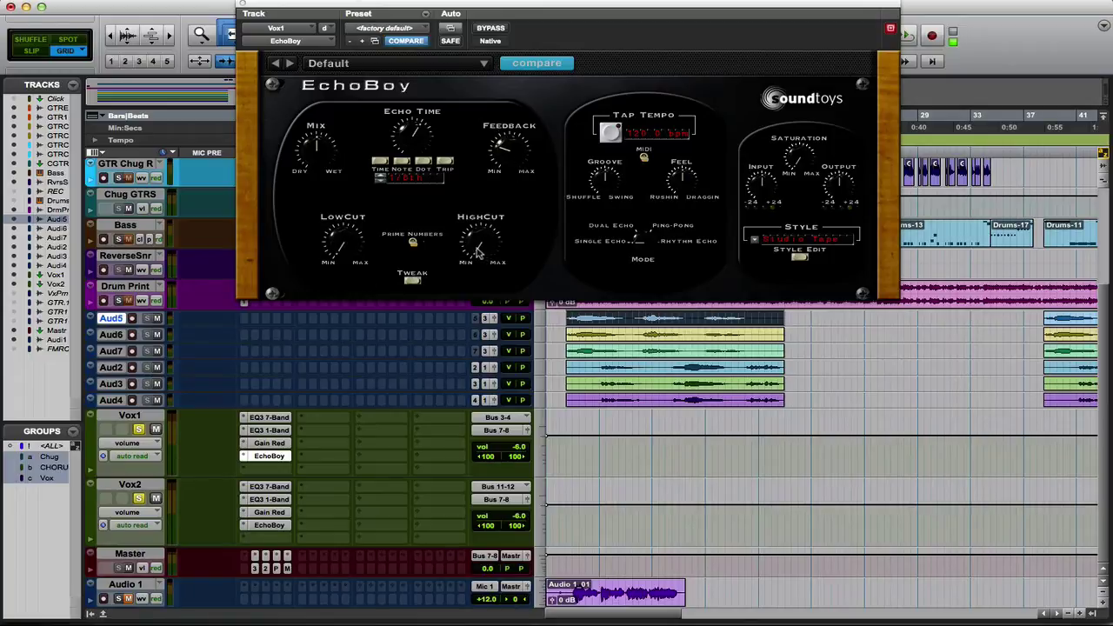
pyautogui.moveTo(476, 252); pyautogui.dragTo(472, 231)
pyautogui.moveTo(346, 247); pyautogui.dragTo(341, 214)
# Step: Check the Tweak panel's Accent, Width and L/R Offset, then enable MIDI tempo sync
pyautogui.click(415, 284)
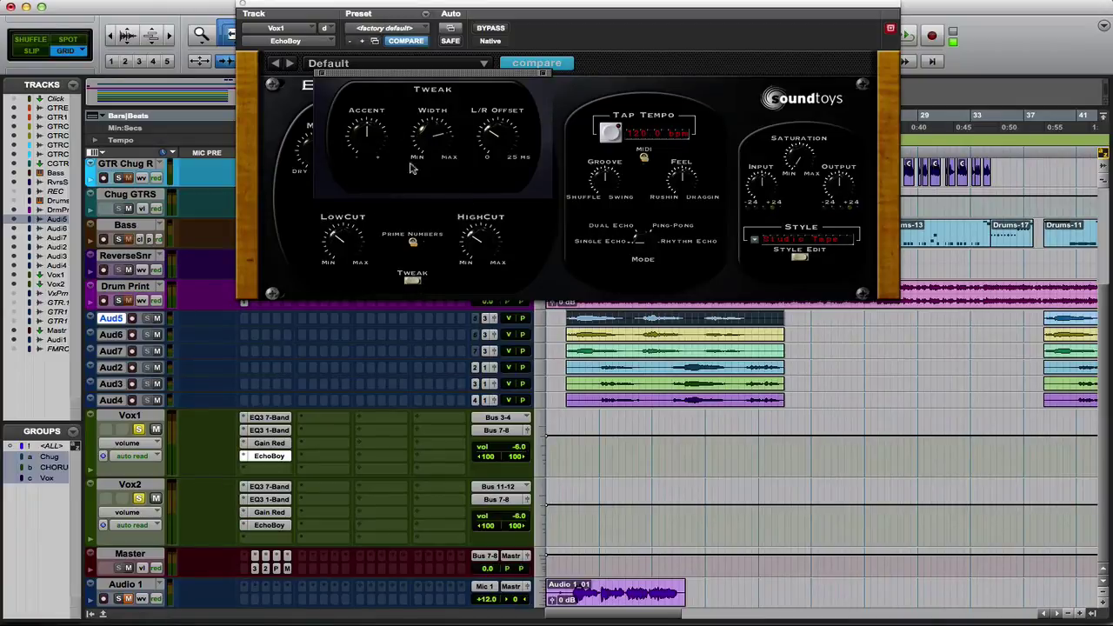
pyautogui.click(413, 280)
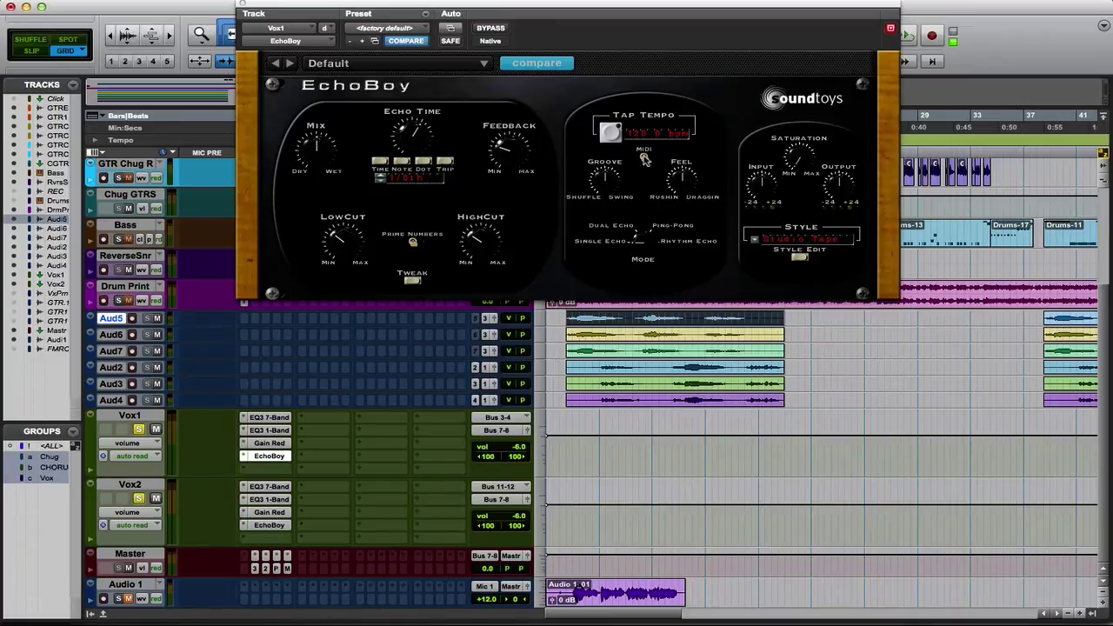
pyautogui.click(644, 157)
# Step: Try Dual Echo, Ping-Pong and Rhythm Echo modes, settle on Ping-Pong, and raise Saturation
pyautogui.moveTo(645, 249)
pyautogui.mouseDown()
pyautogui.moveTo(646, 224)
pyautogui.moveTo(643, 246)
pyautogui.mouseUp()
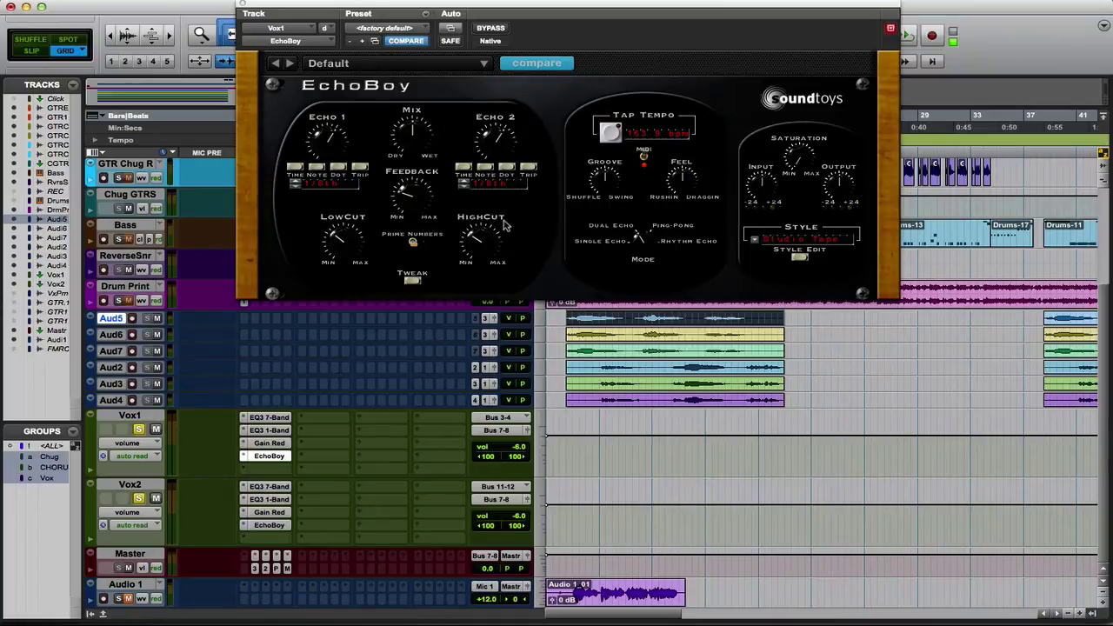
pyautogui.moveTo(637, 246)
pyautogui.mouseDown()
pyautogui.moveTo(644, 208)
pyautogui.moveTo(644, 247)
pyautogui.moveTo(645, 215)
pyautogui.moveTo(640, 235)
pyautogui.mouseUp()
pyautogui.moveTo(637, 213); pyautogui.dragTo(641, 193)
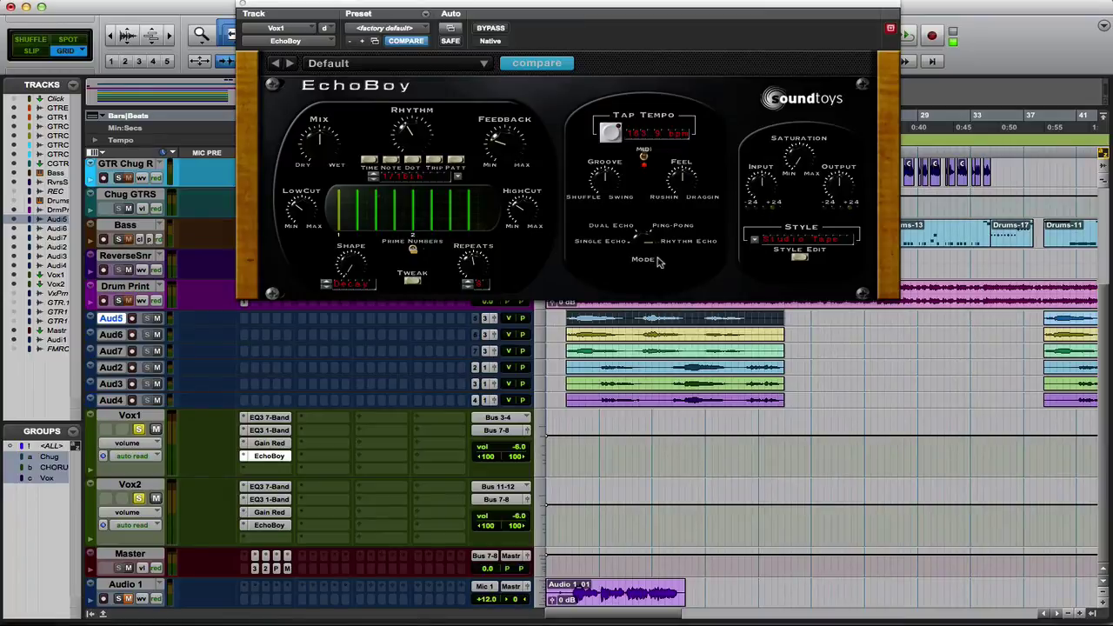
pyautogui.moveTo(644, 247); pyautogui.dragTo(641, 269)
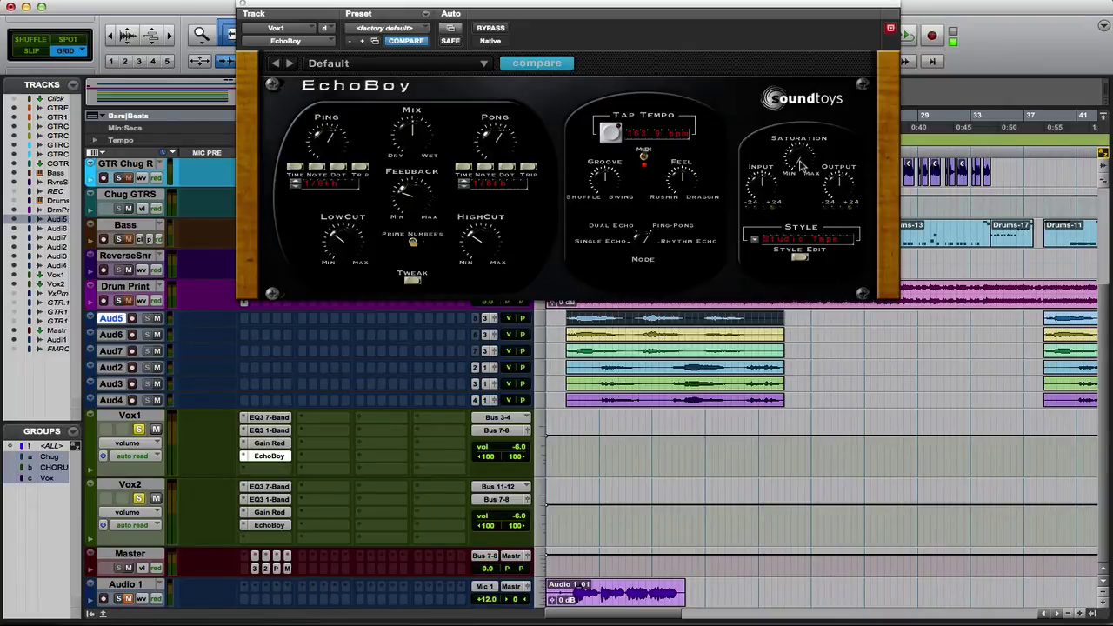
pyautogui.moveTo(800, 164); pyautogui.dragTo(798, 121)
# Step: Pick a style near the bottom of the Style list and show its Style Edit controls
pyautogui.click(755, 247)
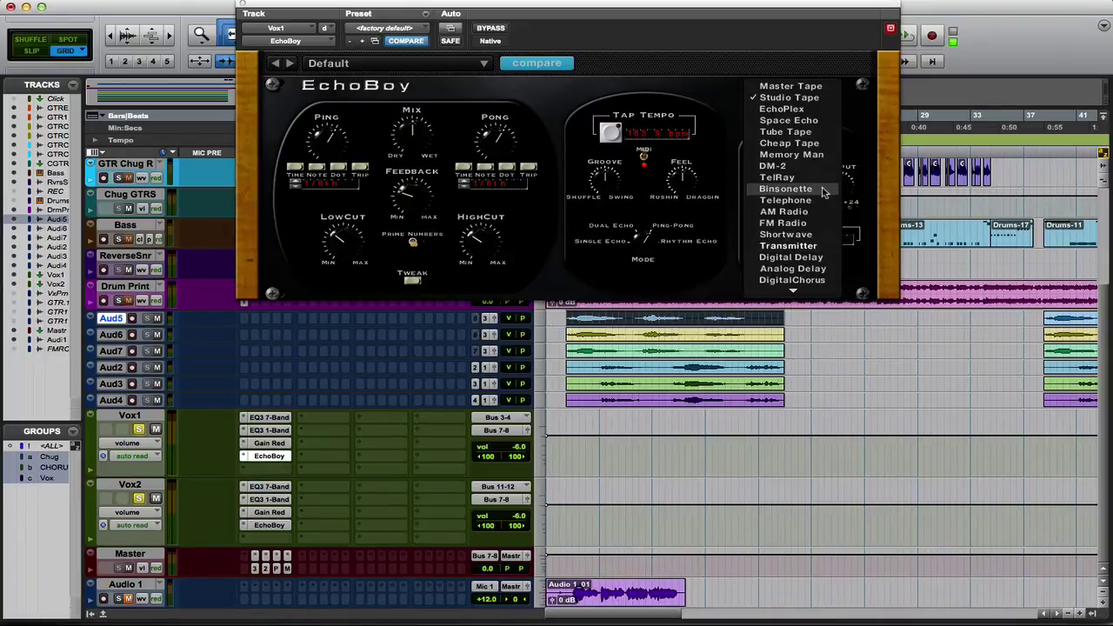
pyautogui.moveTo(805, 293)
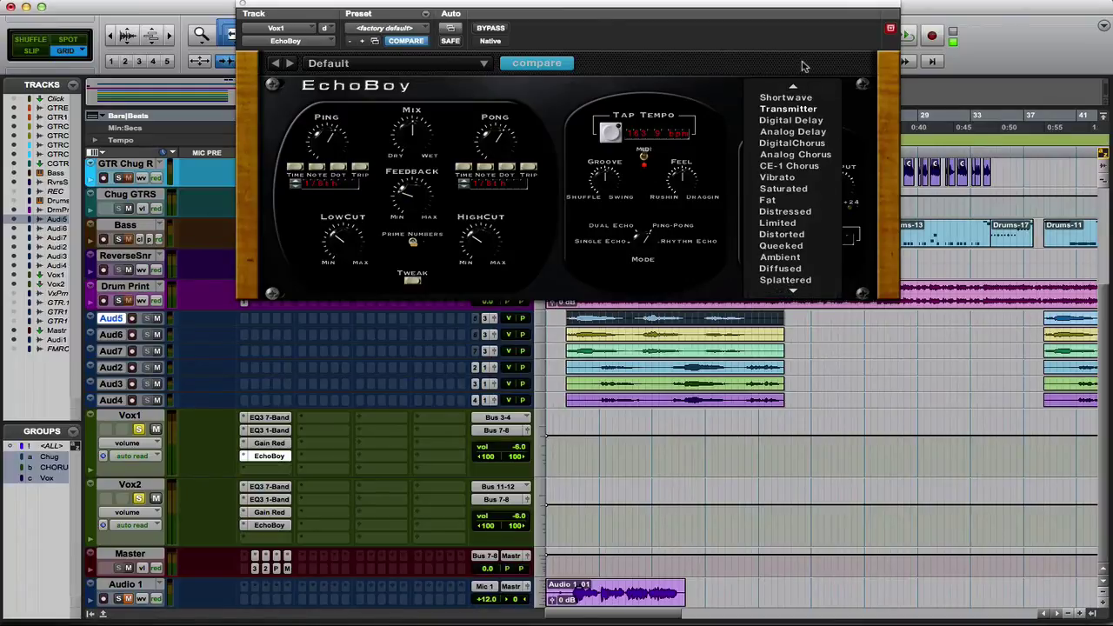
pyautogui.moveTo(793, 90)
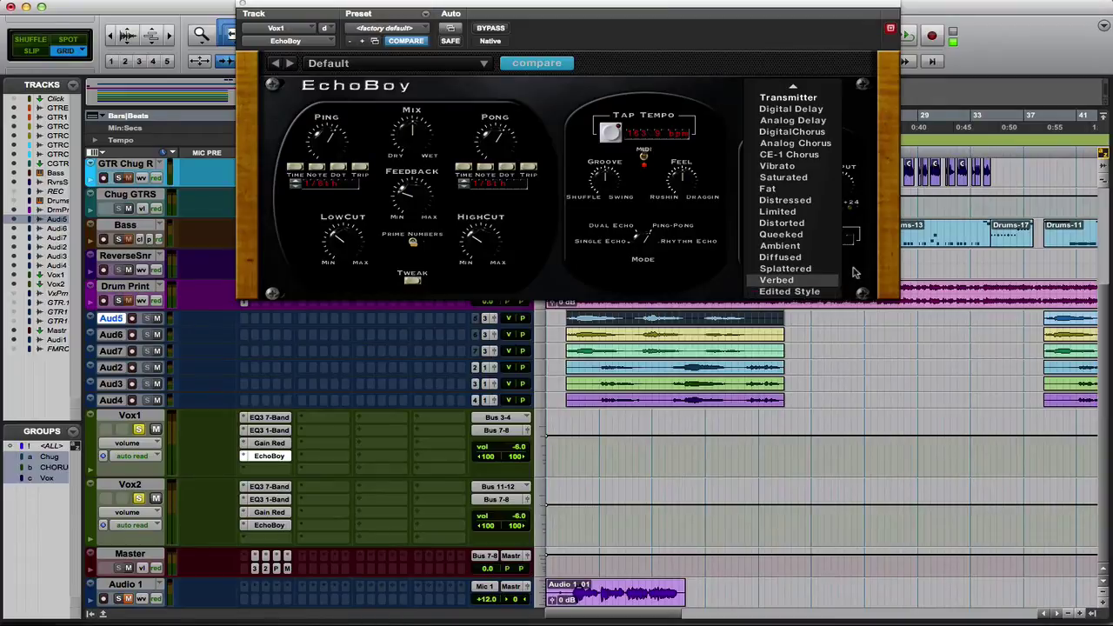
pyautogui.click(804, 280)
pyautogui.click(801, 259)
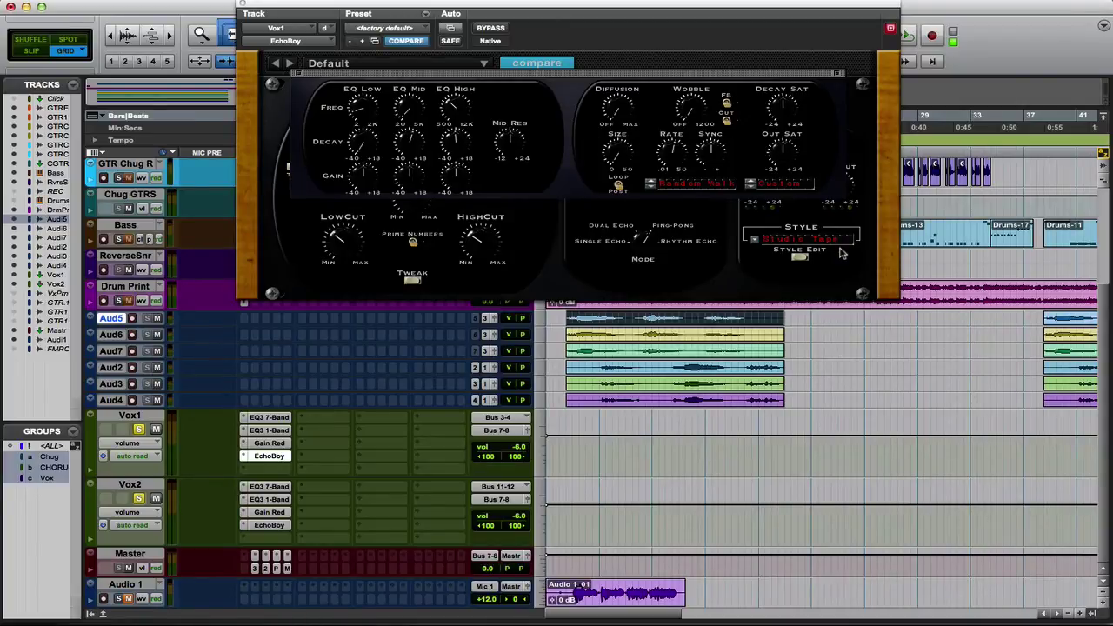
# Step: Close the Style Edit panel to return to the main EchoBoy controls
pyautogui.click(800, 259)
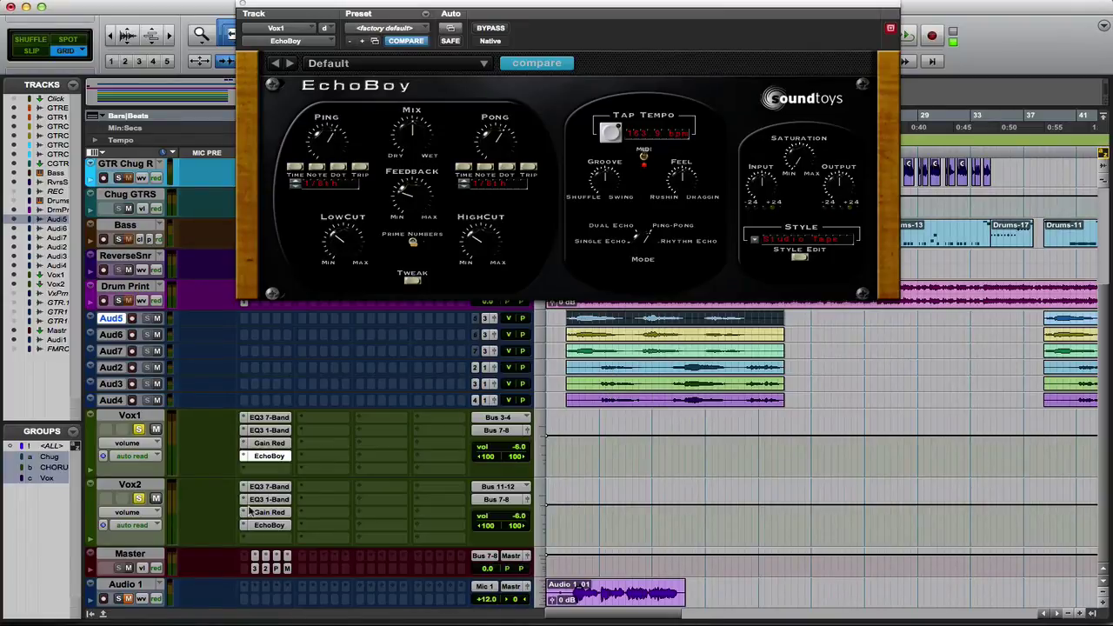
# Step: Open the EchoBoy insert on Vox2 and start session playback
pyautogui.click(273, 526)
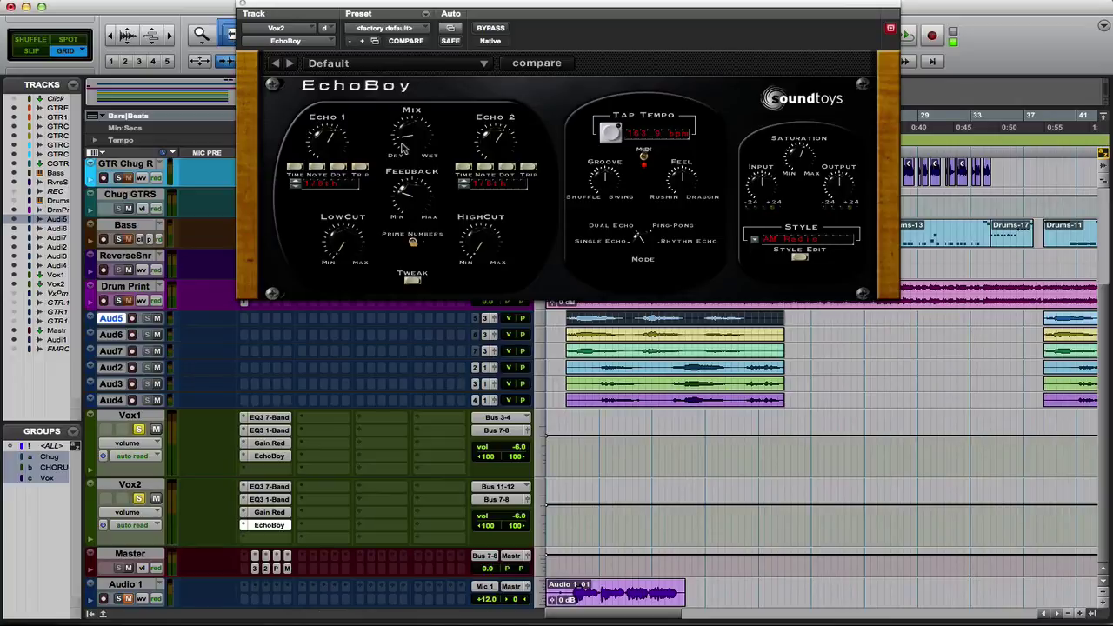
pyautogui.press('space')
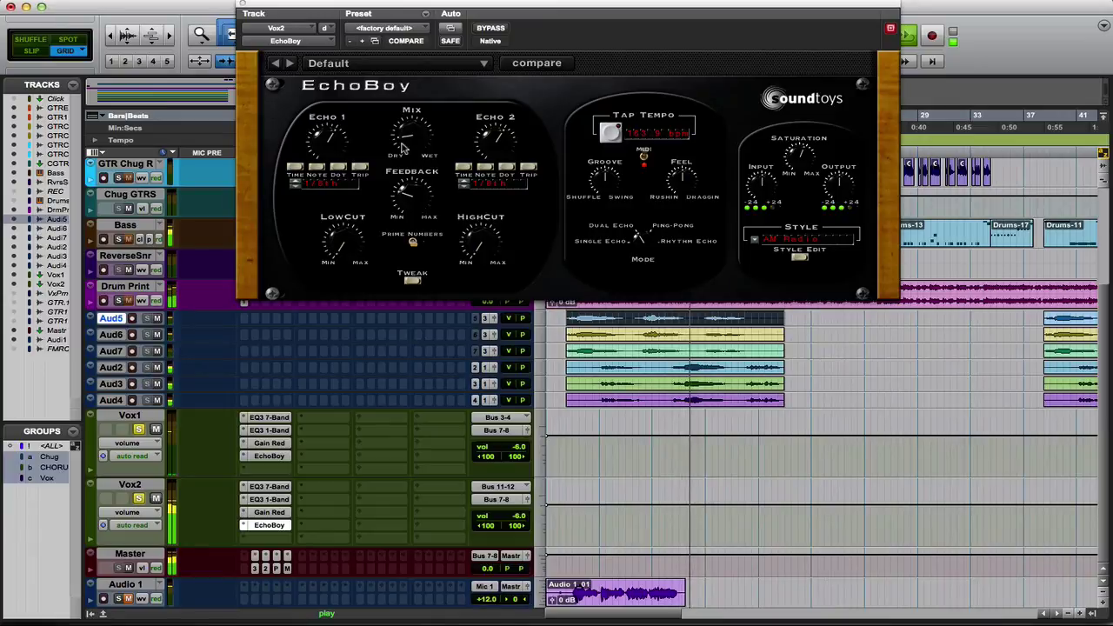
# Step: Stop playback and set Vox2's Echo 2 time to an undotted 1/4 note
pyautogui.press('space')
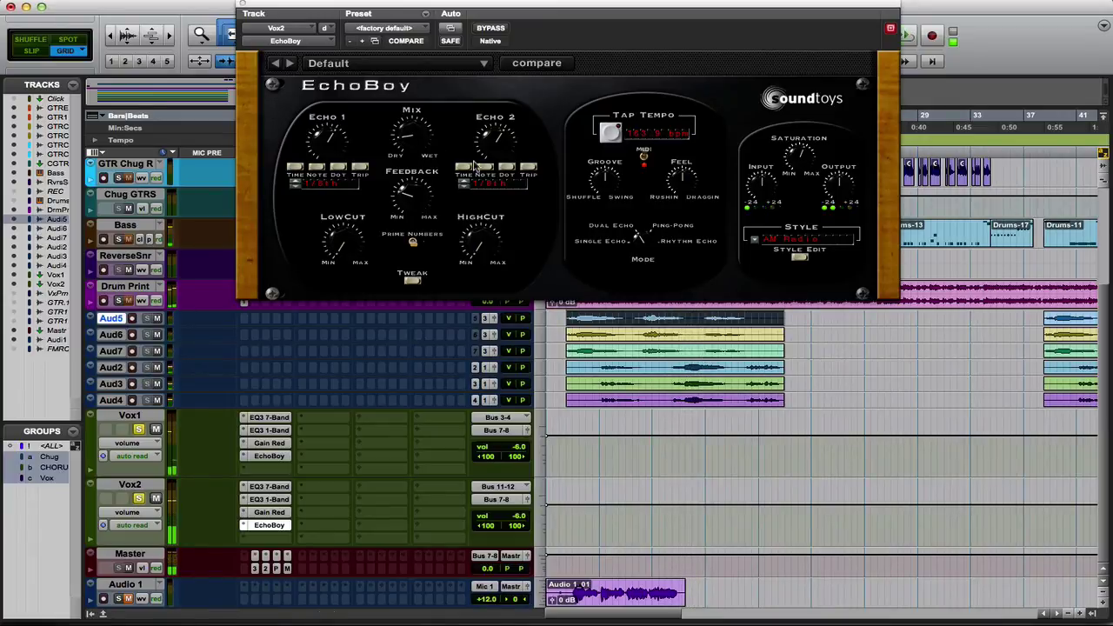
pyautogui.click(506, 170)
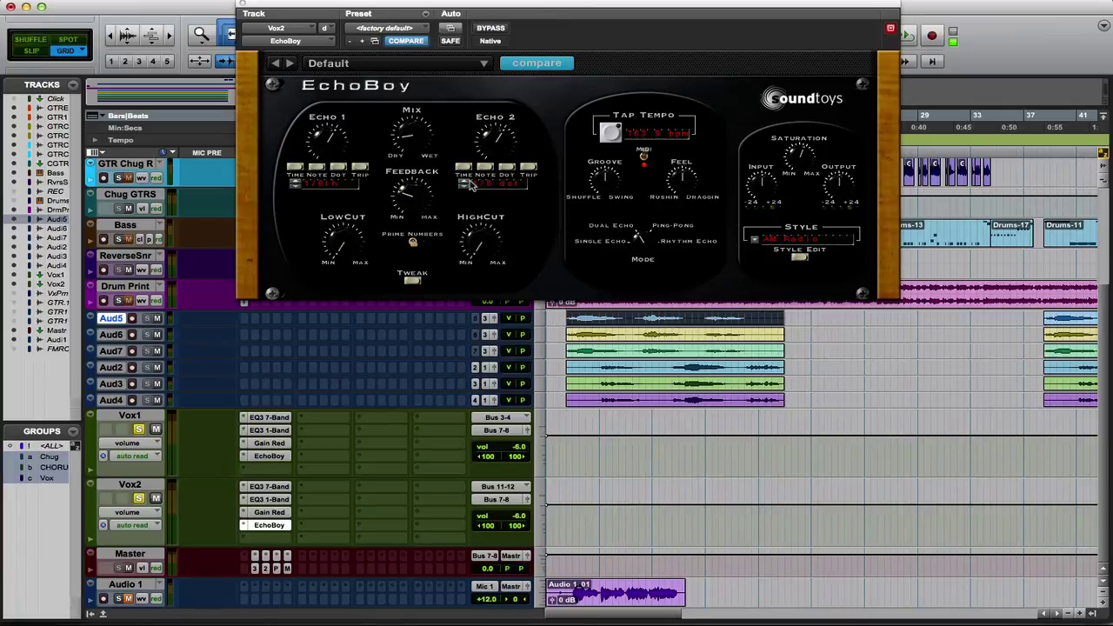
pyautogui.moveTo(465, 185); pyautogui.dragTo(466, 193)
pyautogui.click(502, 172)
pyautogui.click(504, 173)
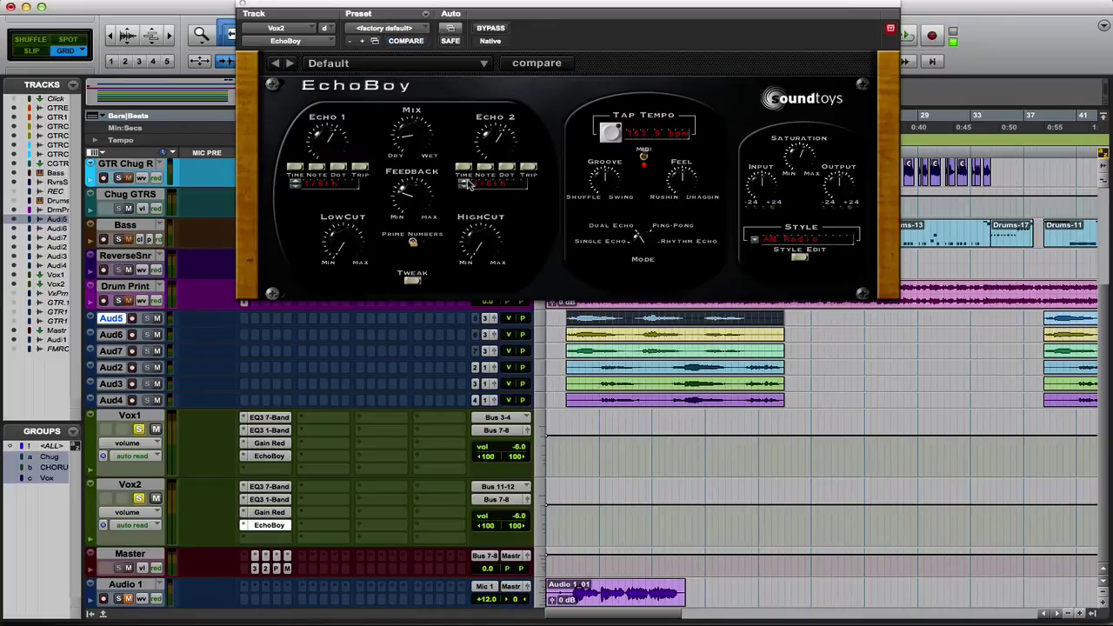
pyautogui.click(465, 190)
pyautogui.moveTo(465, 191); pyautogui.dragTo(464, 185)
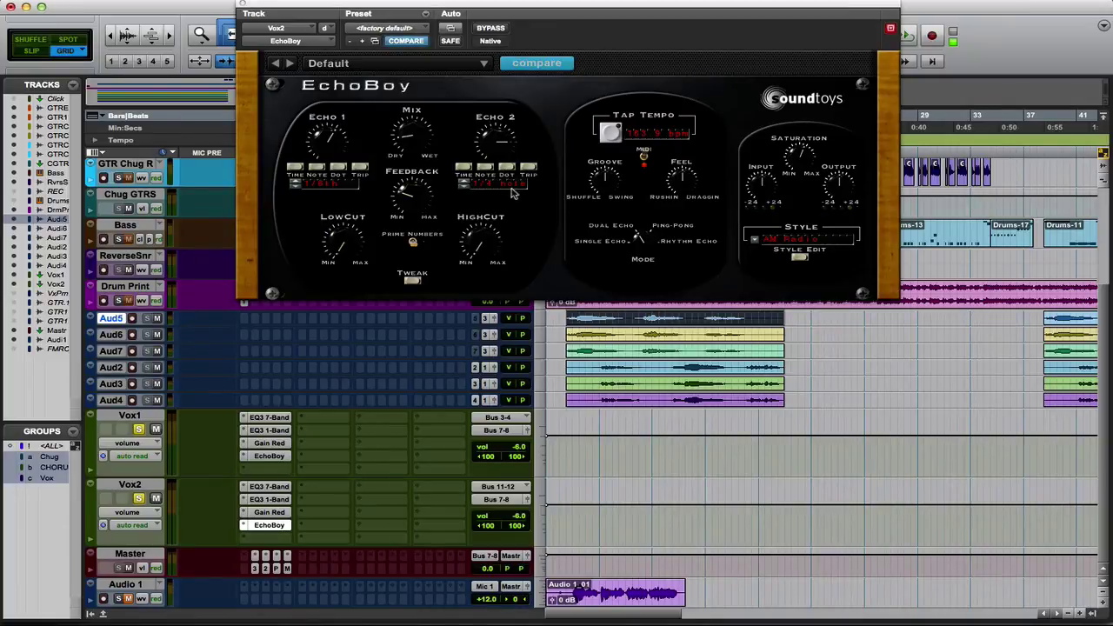
# Step: Play from a chosen timeline point and step Echo 2 to 1/2 note, then 1/8 note
pyautogui.click(566, 356)
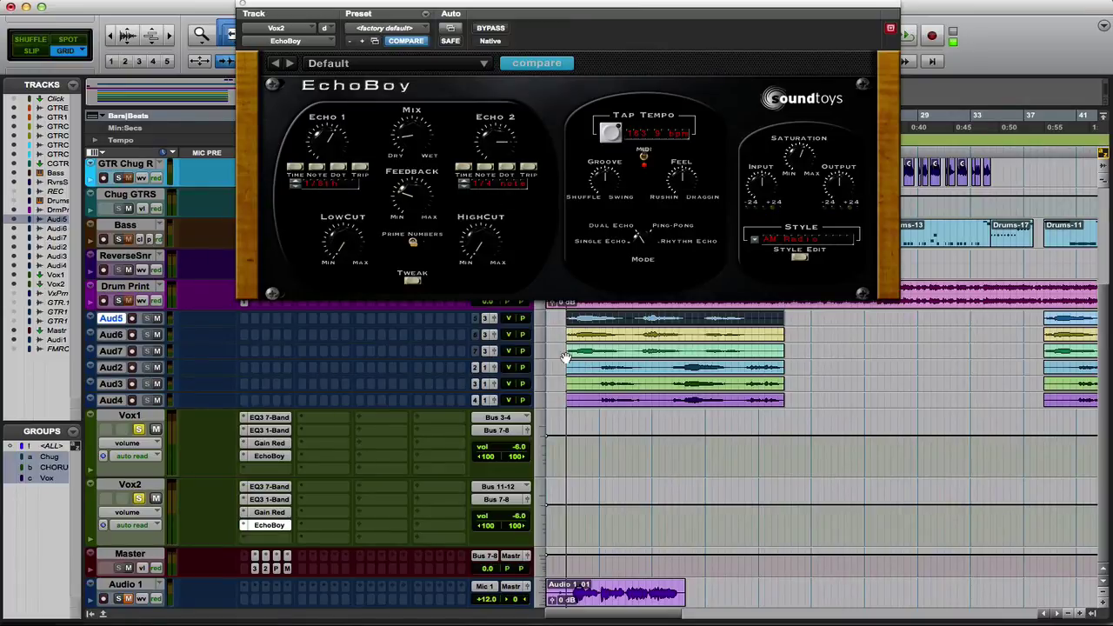
pyautogui.press('space')
pyautogui.click(466, 184)
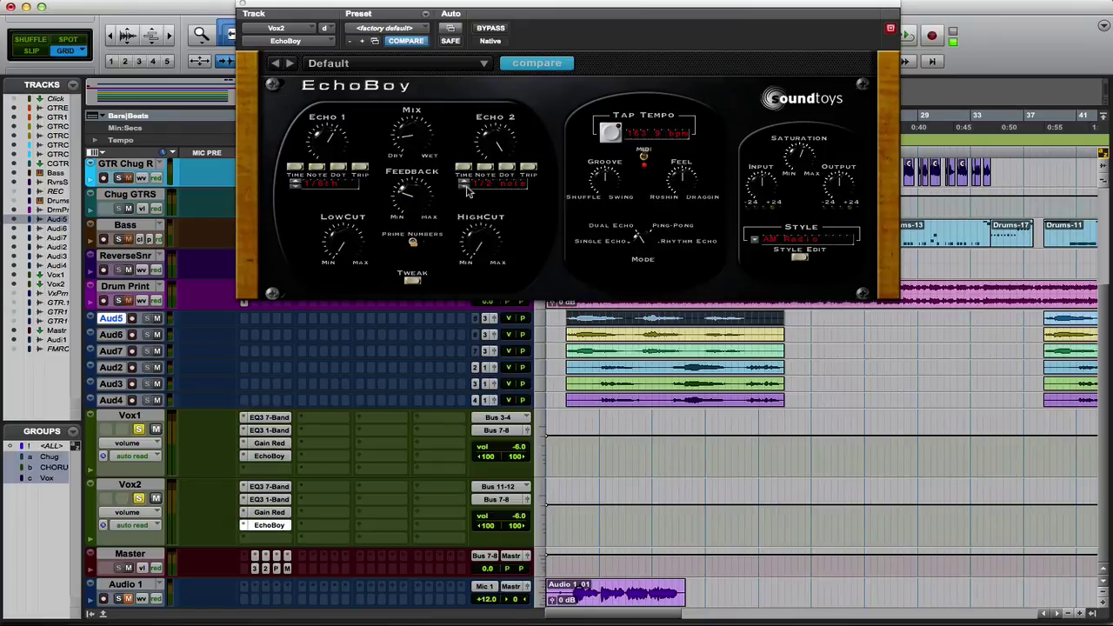
pyautogui.click(466, 190)
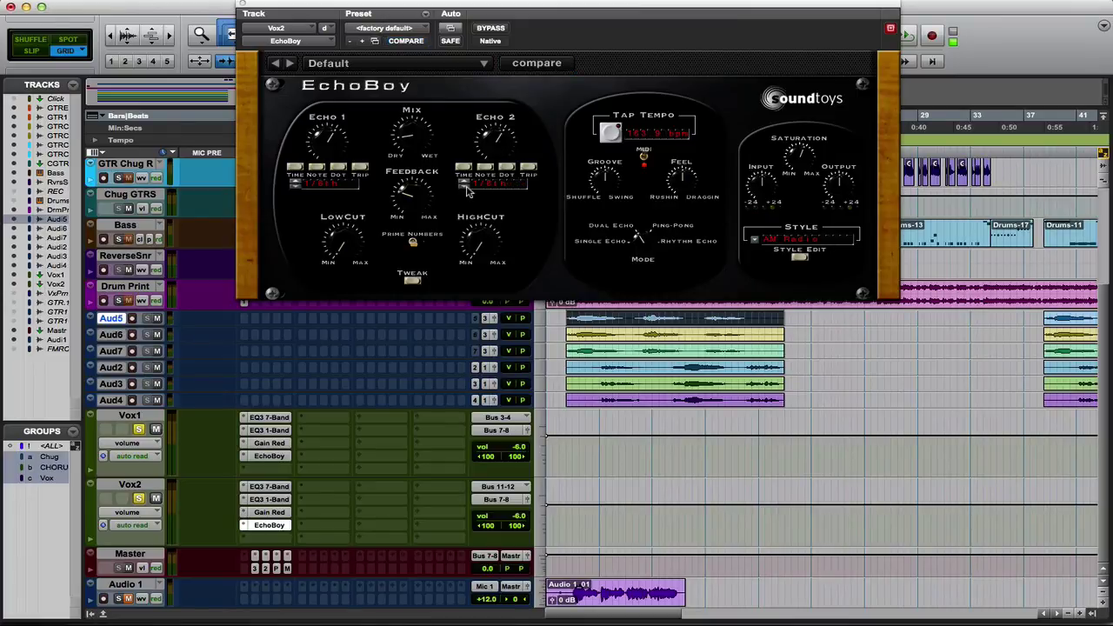